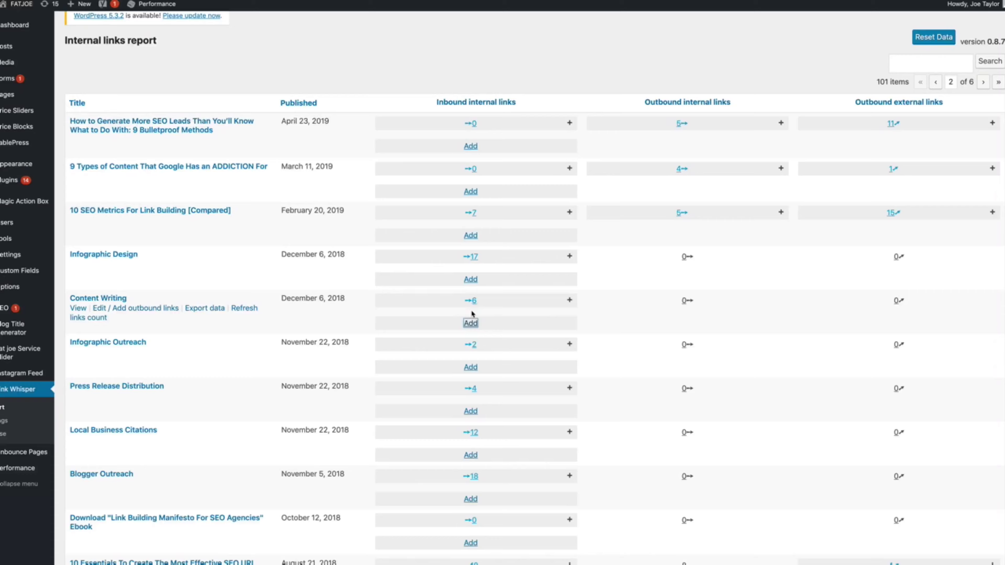
Open Link Whisper's inbound link suggestions from the Content Writing row of the report.
left_click(471, 322)
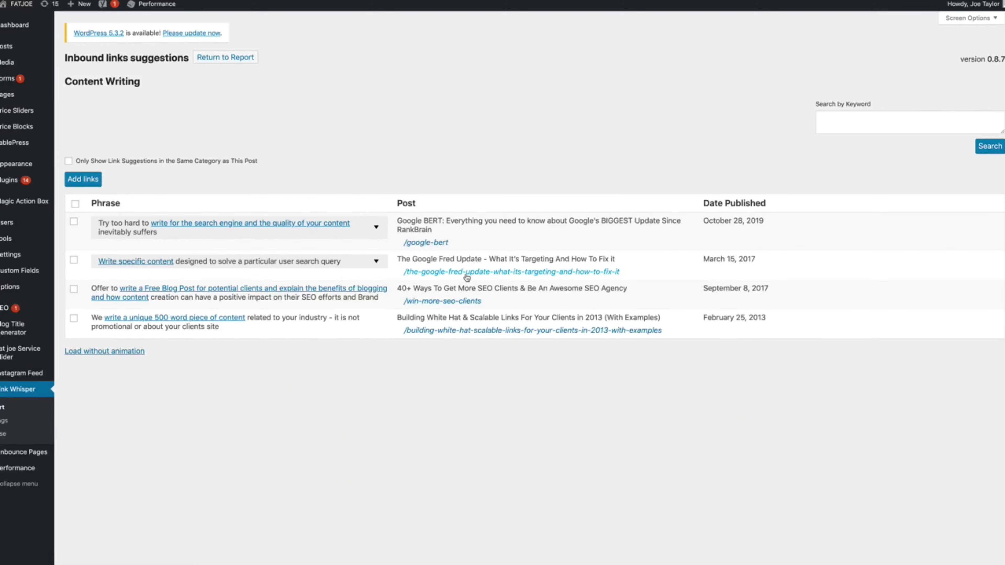
Add inbound links from the 'Write specific content' and 'write a unique 500 word piece of content' suggestions.
left_click(74, 260)
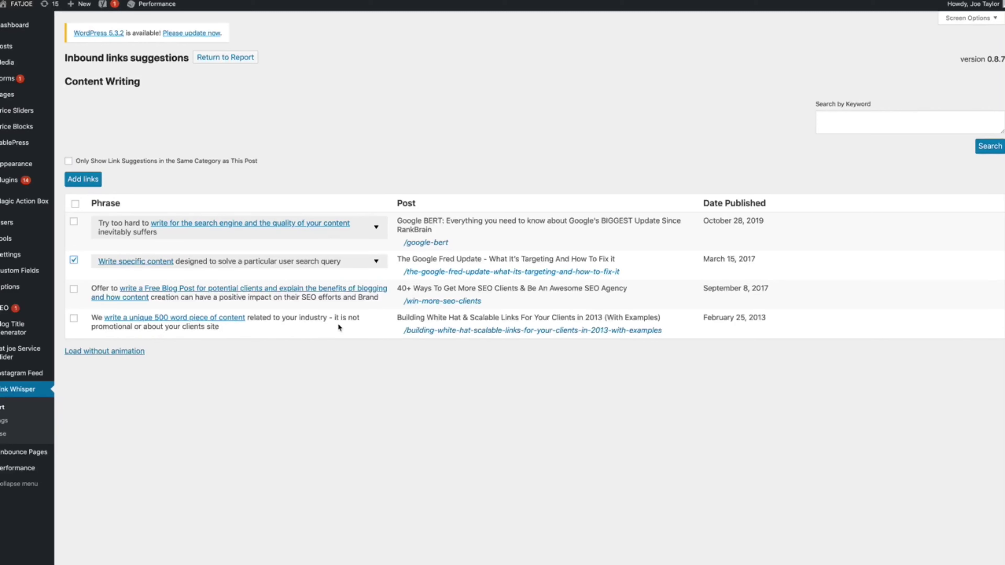
left_click(73, 319)
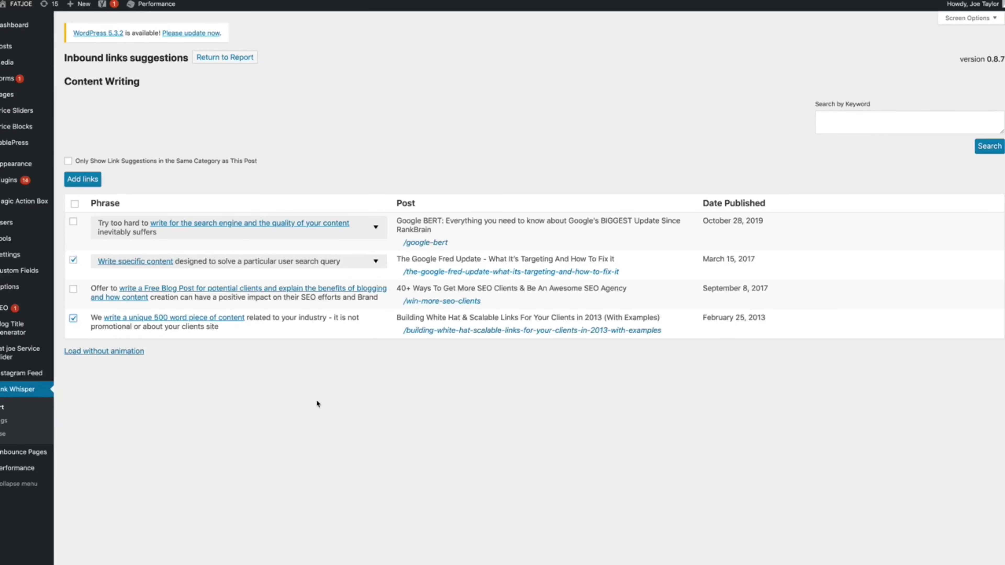
left_click(81, 183)
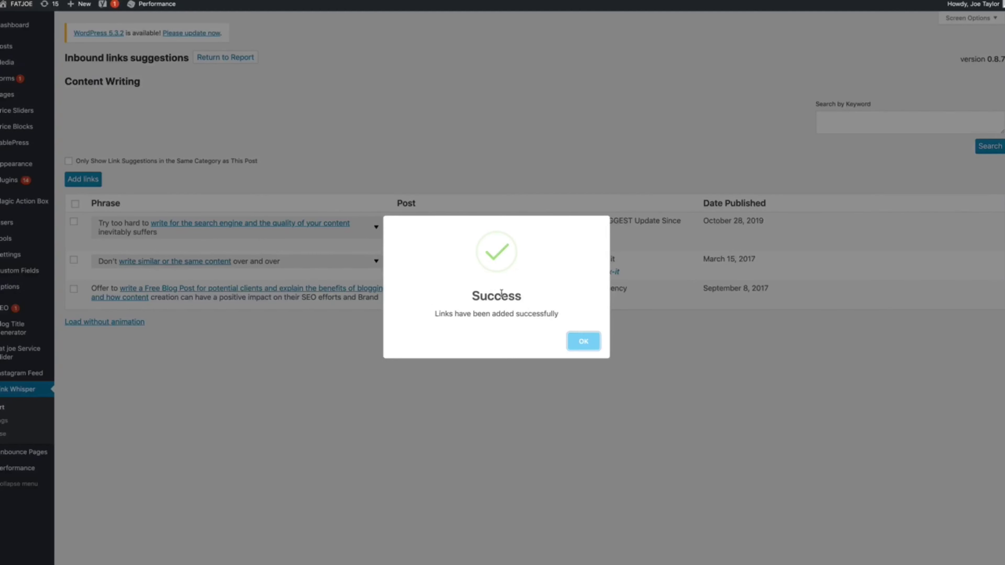
left_click(582, 344)
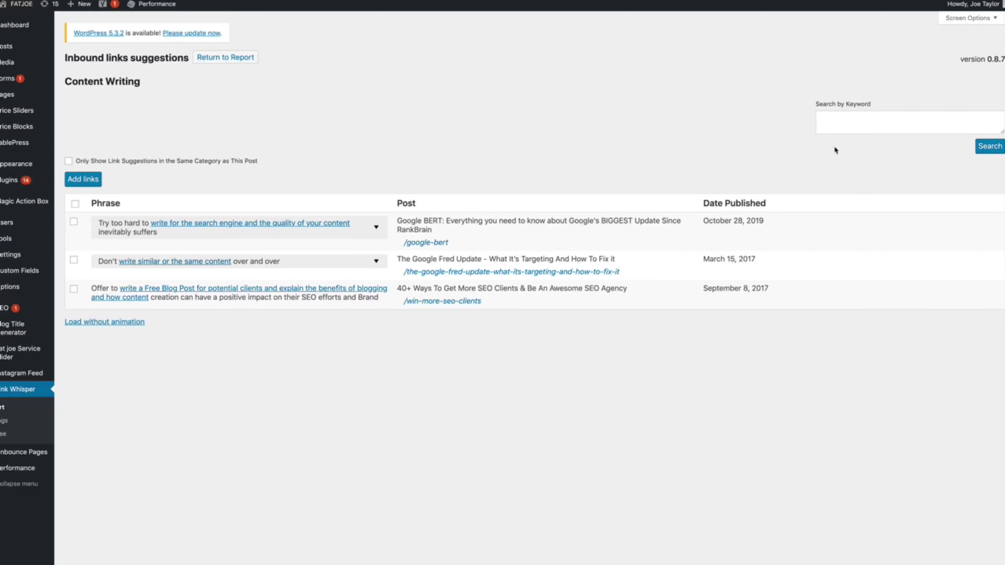
Search the inbound suggestions for the keyword 'content' and look through the results.
left_click(832, 125)
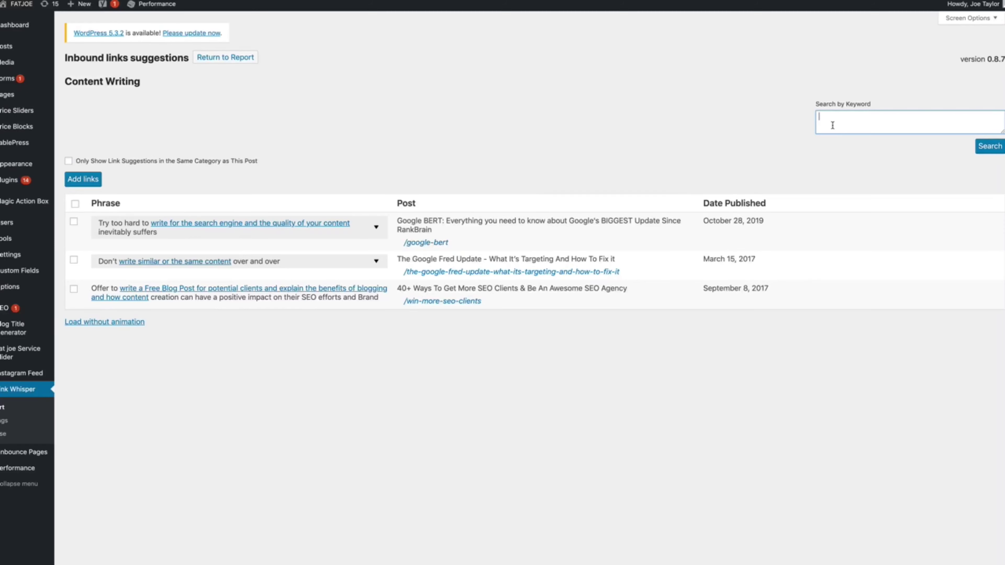
type("content")
left_click(979, 146)
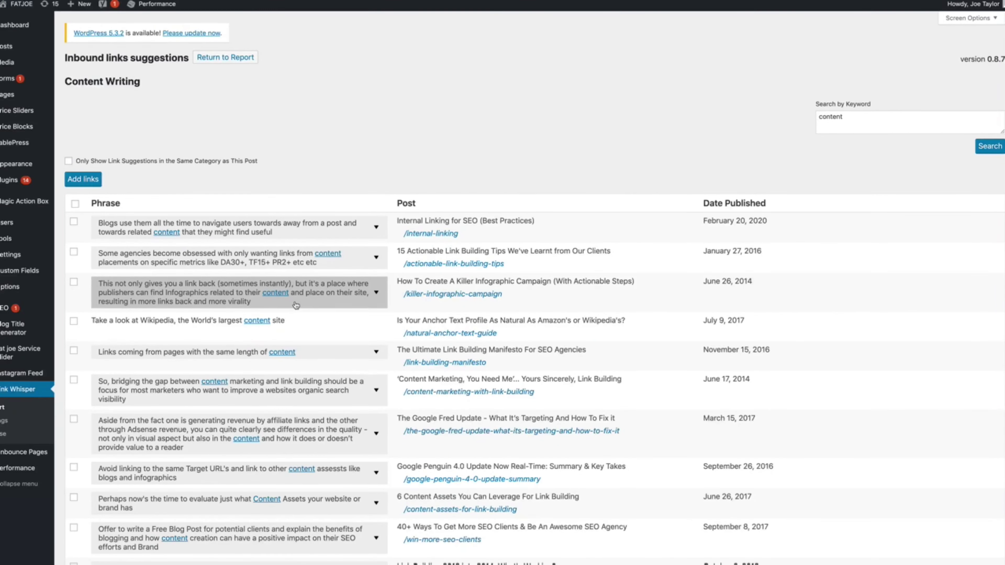
scroll(294, 301, "down", 8)
scroll(293, 302, "down", 10)
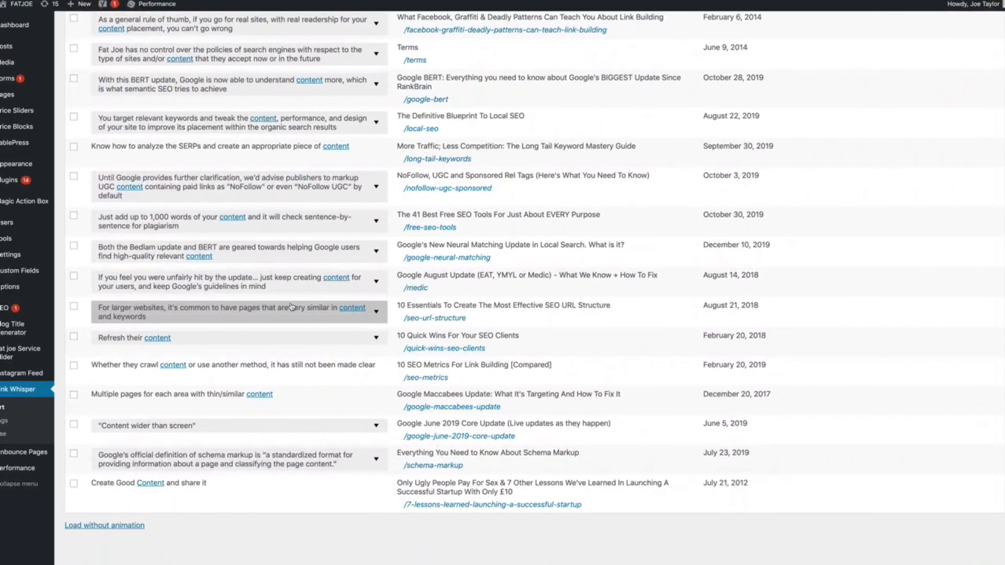
scroll(292, 307, "up", 20)
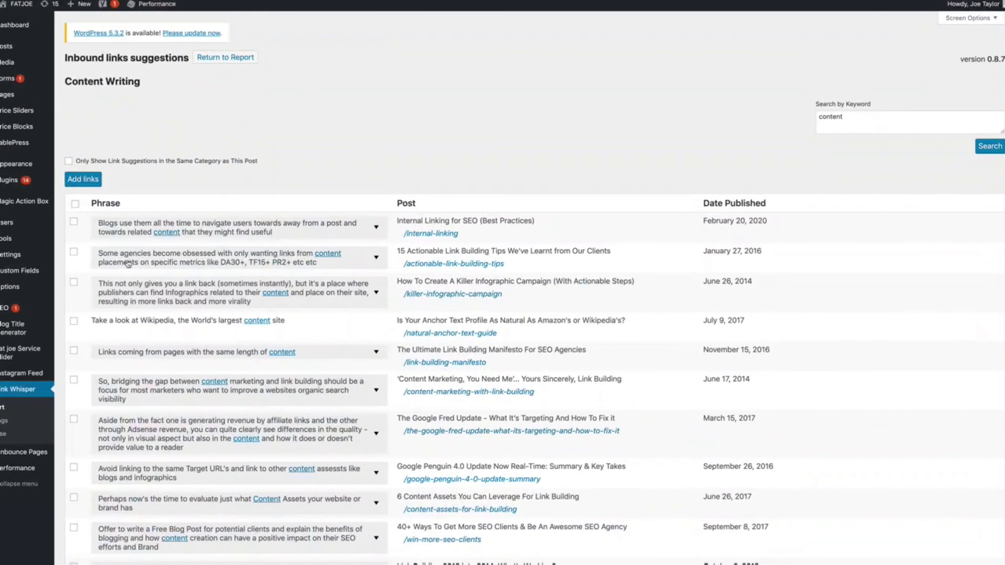
scroll(247, 169, "down", 20)
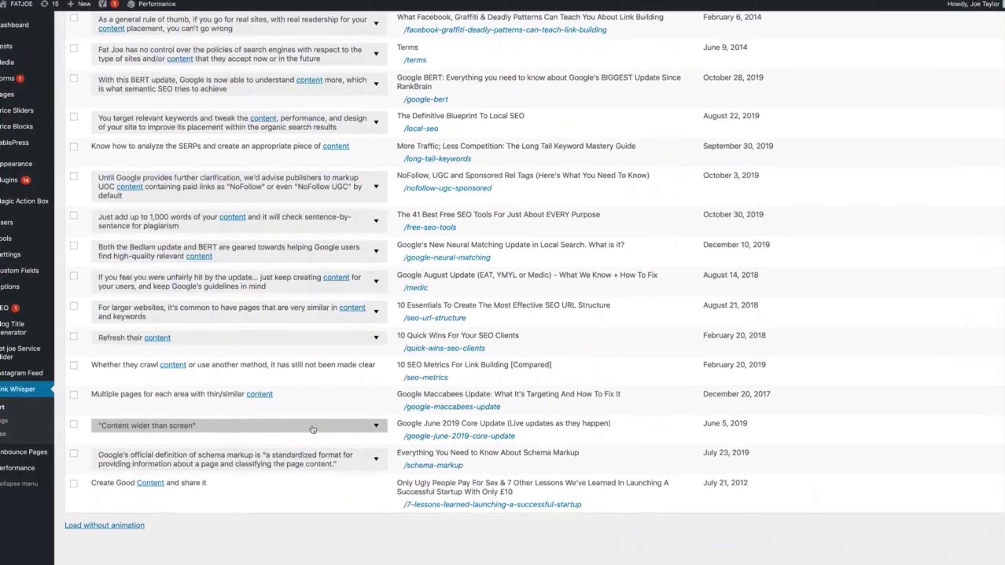
scroll(962, 523, "up", 20)
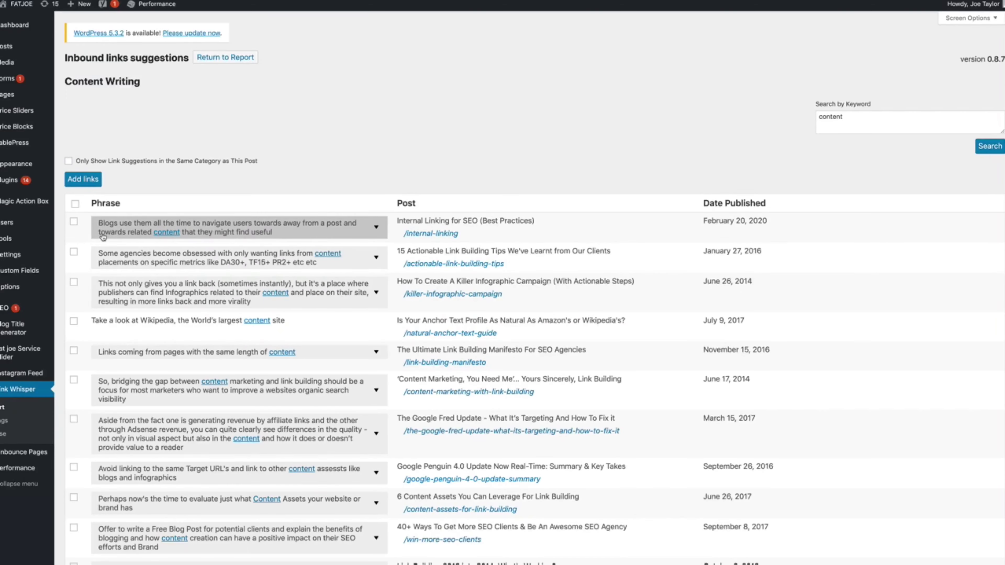
Select suggestions from Internal Linking for SEO, 15 Actionable Link Building Tips and 6 Content Assets, anchoring 'Content Assets your website'.
left_click(74, 221)
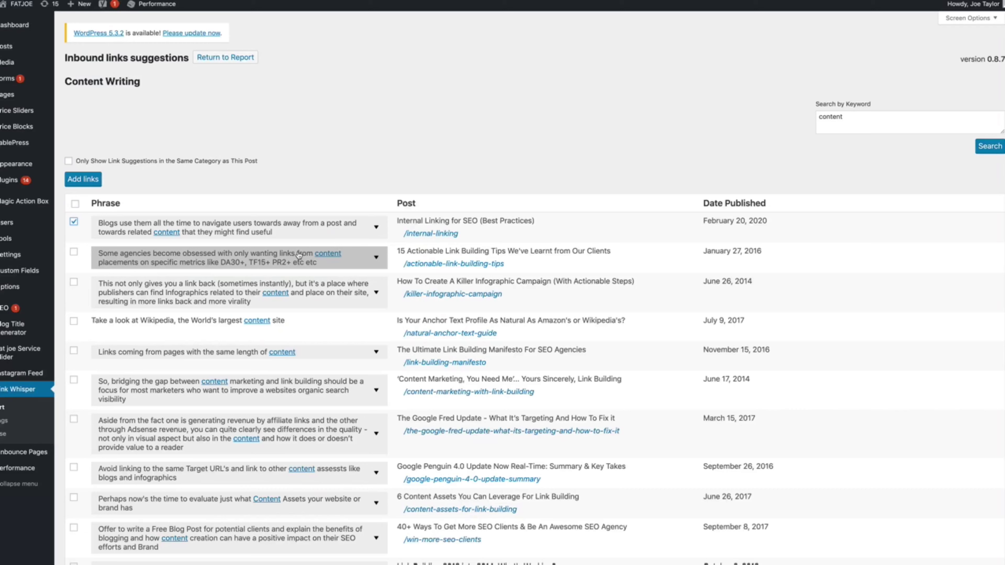
left_click(74, 254)
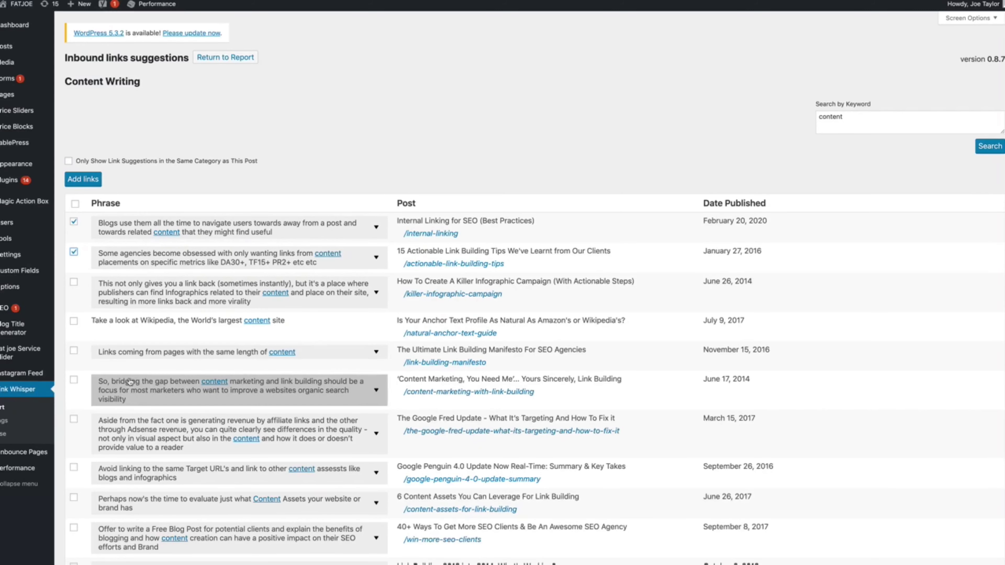
scroll(157, 434, "down", 1)
scroll(157, 434, "down", 3)
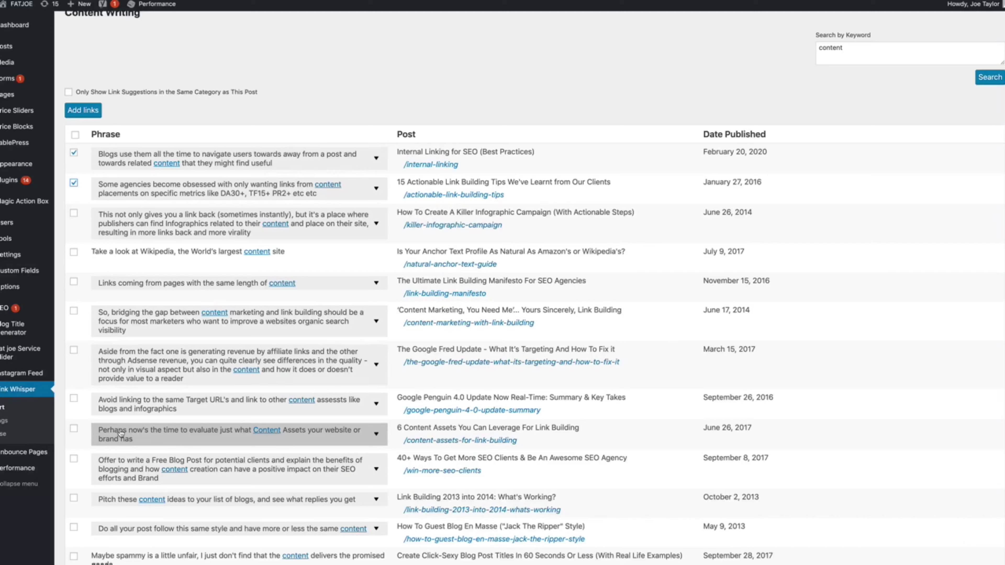
left_click(74, 431)
left_click(291, 433)
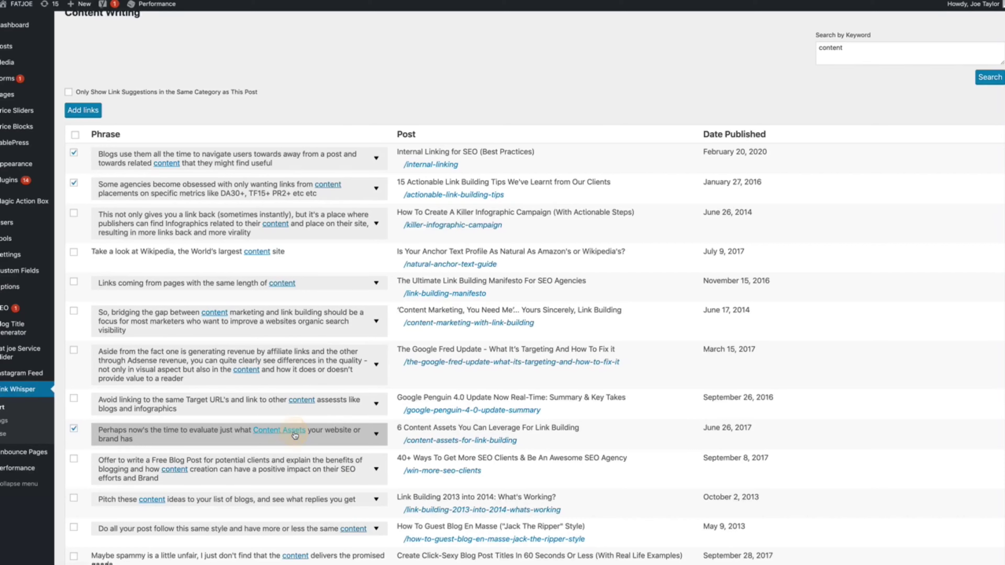
left_click(314, 433)
left_click(340, 433)
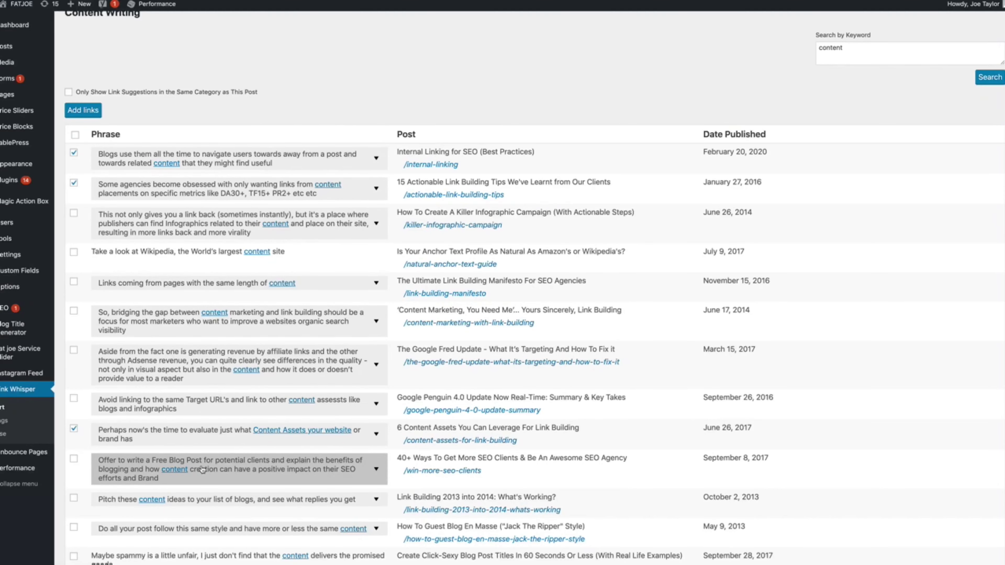
Select the Long Tail Keyword suggestion with anchor 'piece of content' and the 'Refresh their content' suggestion.
scroll(201, 470, "down", 3)
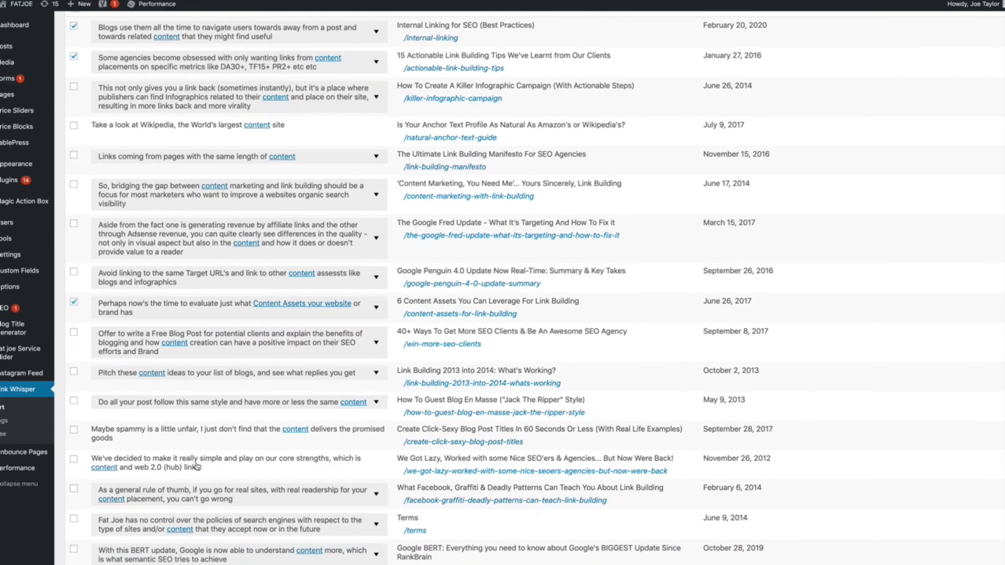
scroll(197, 467, "down", 1)
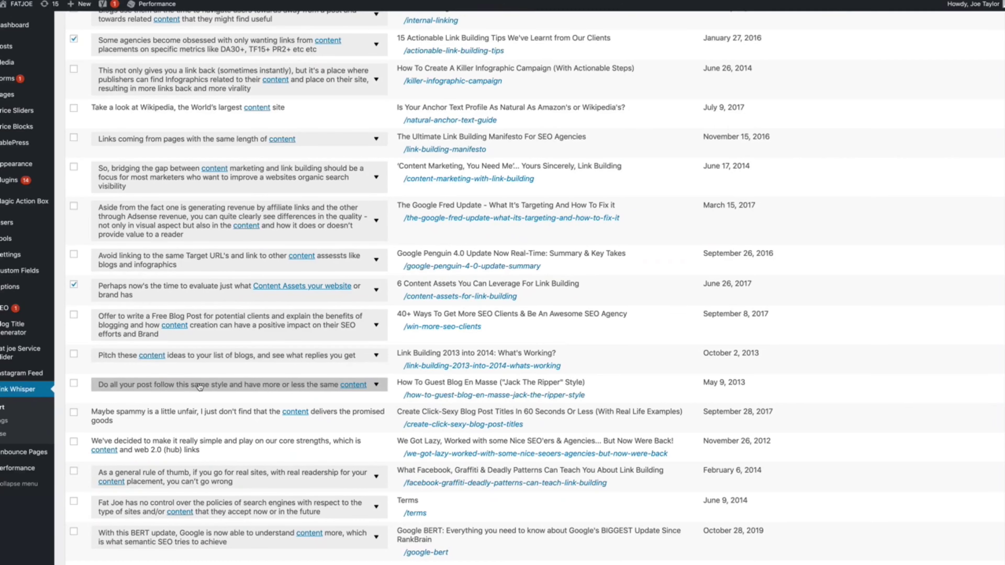
scroll(199, 386, "down", 2)
scroll(276, 385, "down", 2)
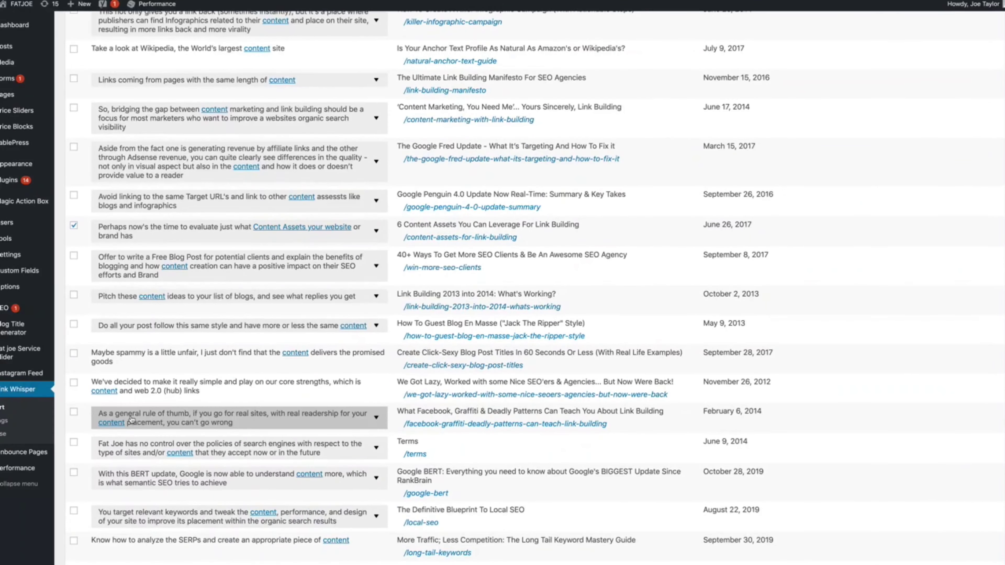
scroll(132, 419, "down", 1)
scroll(153, 416, "down", 3)
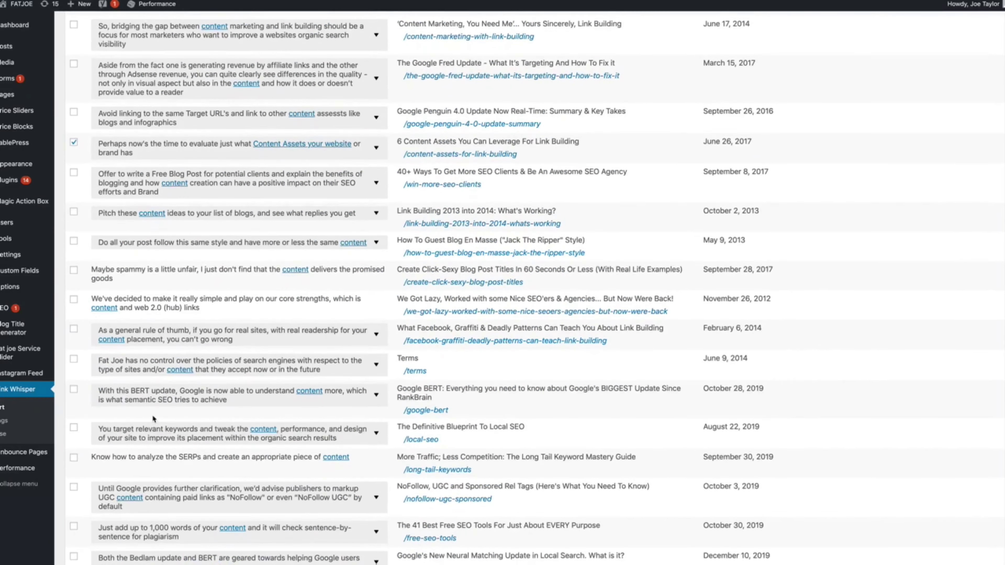
scroll(153, 415, "down", 8)
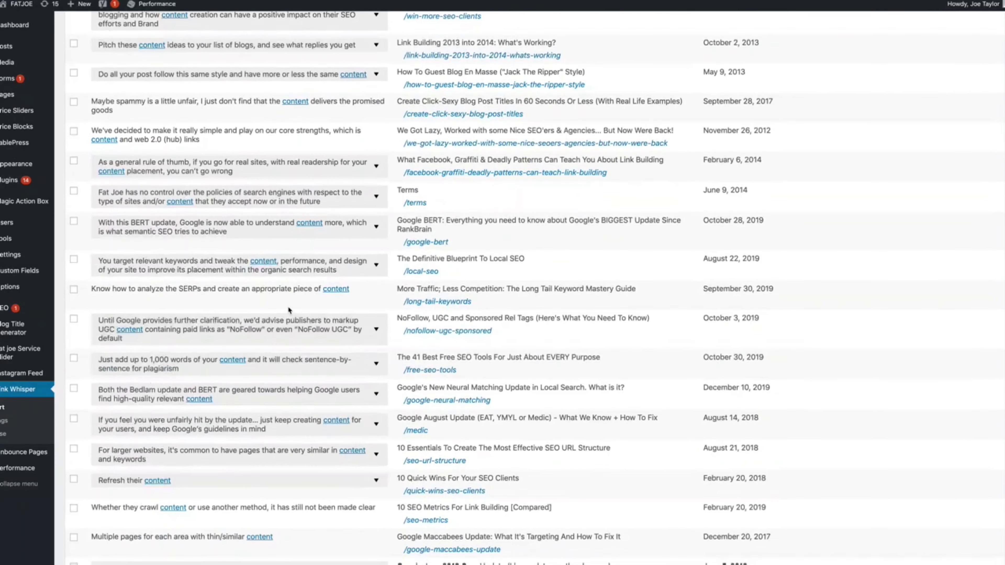
left_click(307, 292)
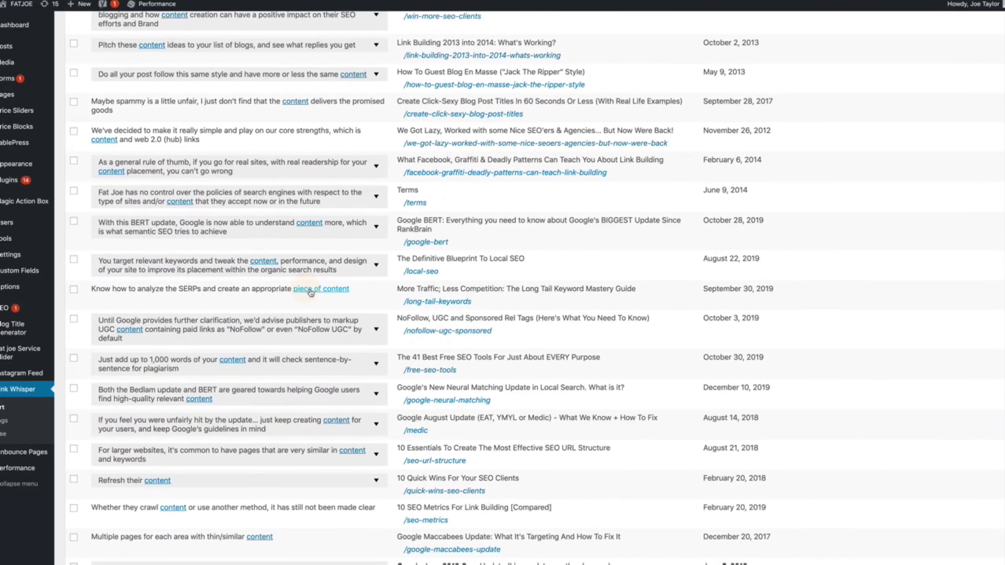
left_click(75, 291)
scroll(227, 380, "down", 5)
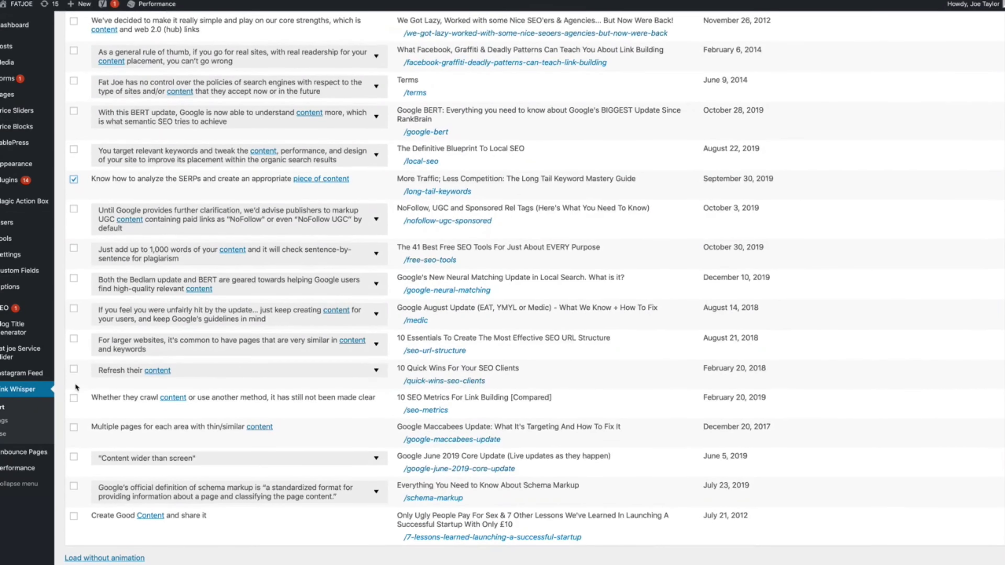
left_click(74, 370)
scroll(213, 448, "down", 2)
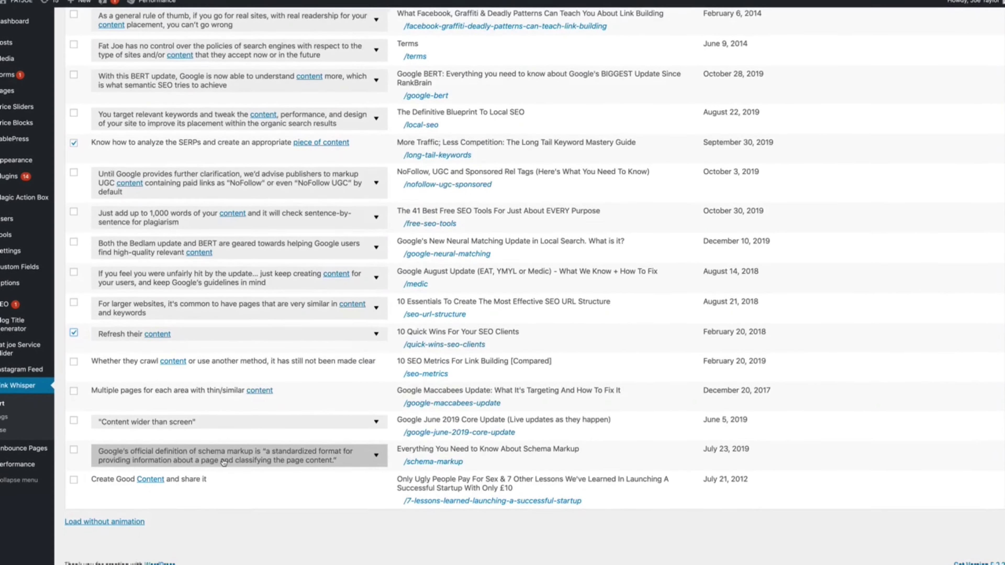
scroll(223, 462, "up", 20)
scroll(224, 462, "up", 3)
Insert the selected inbound links, confirm the success message, and return to the internal links report.
left_click(81, 179)
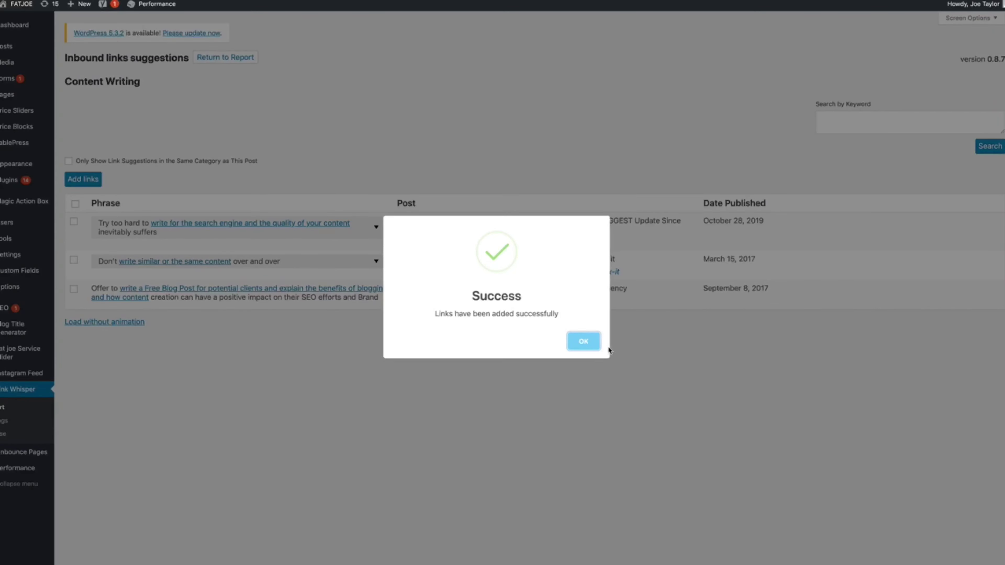
left_click(581, 342)
key("alt+Left")
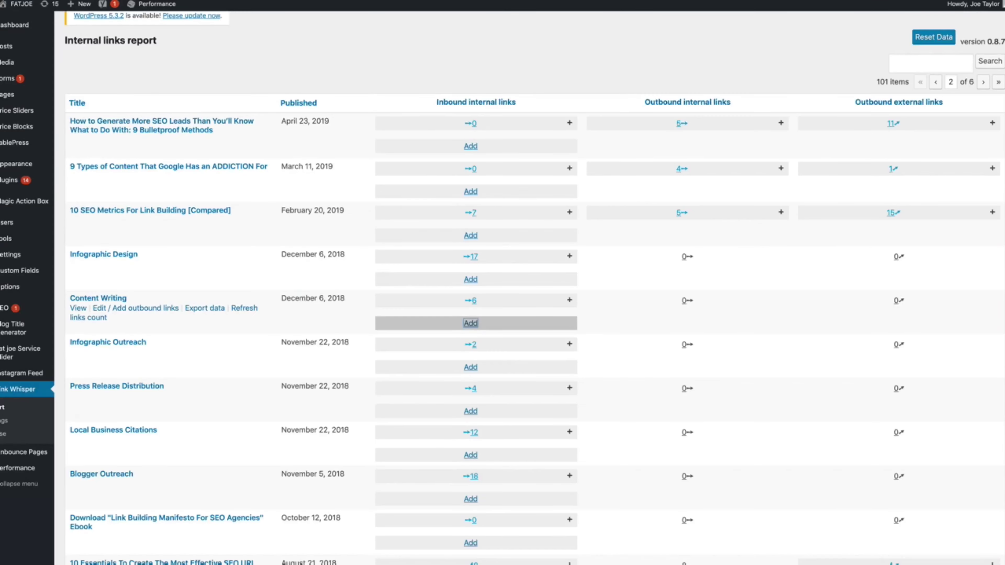
scroll(237, 348, "down", 3)
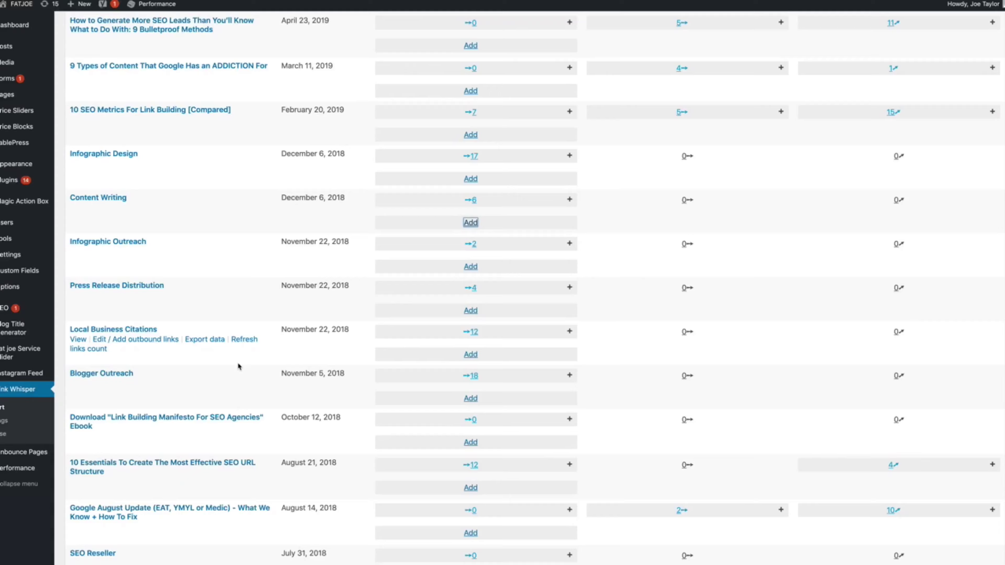
scroll(237, 366, "down", 5)
scroll(237, 364, "down", 5)
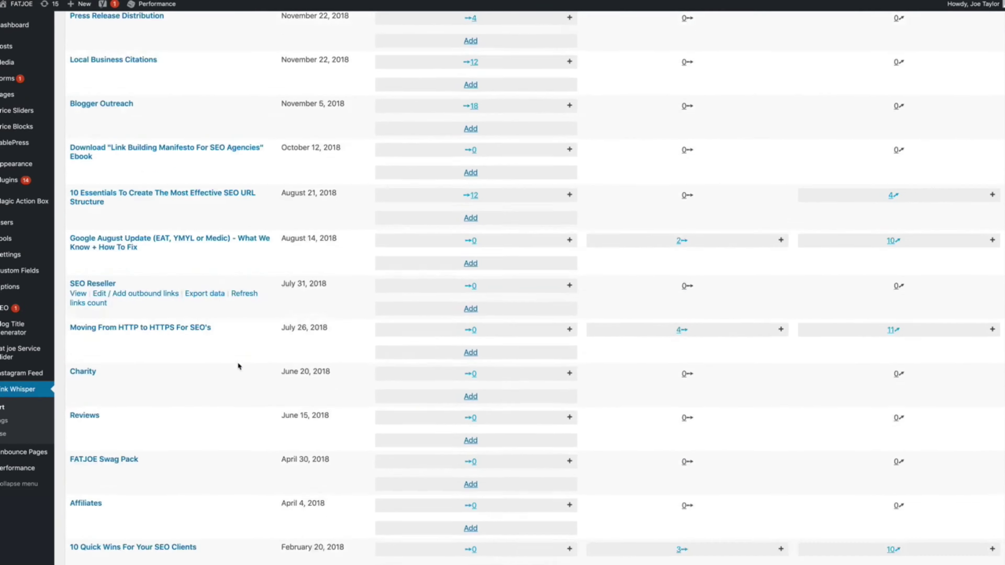